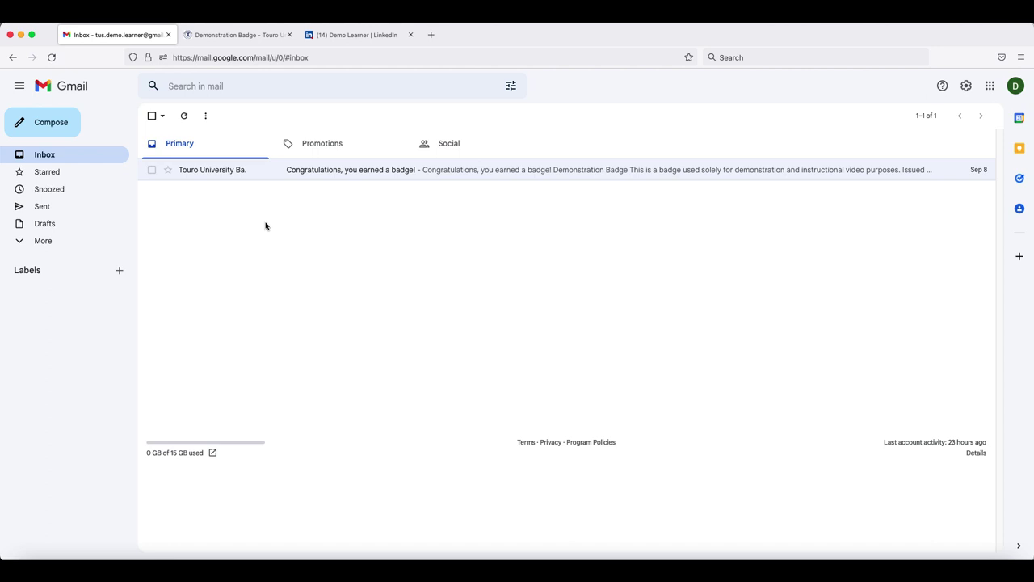
Open the Touro University badge email and share the badge to LinkedIn via its LinkedIn icon
left_click(230, 170)
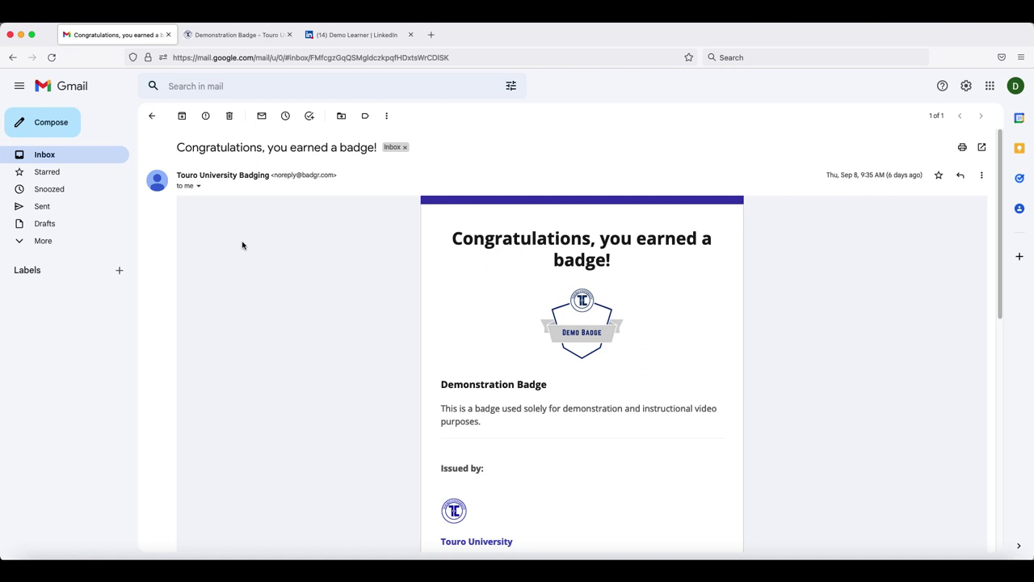
scroll(243, 244, "down", 5)
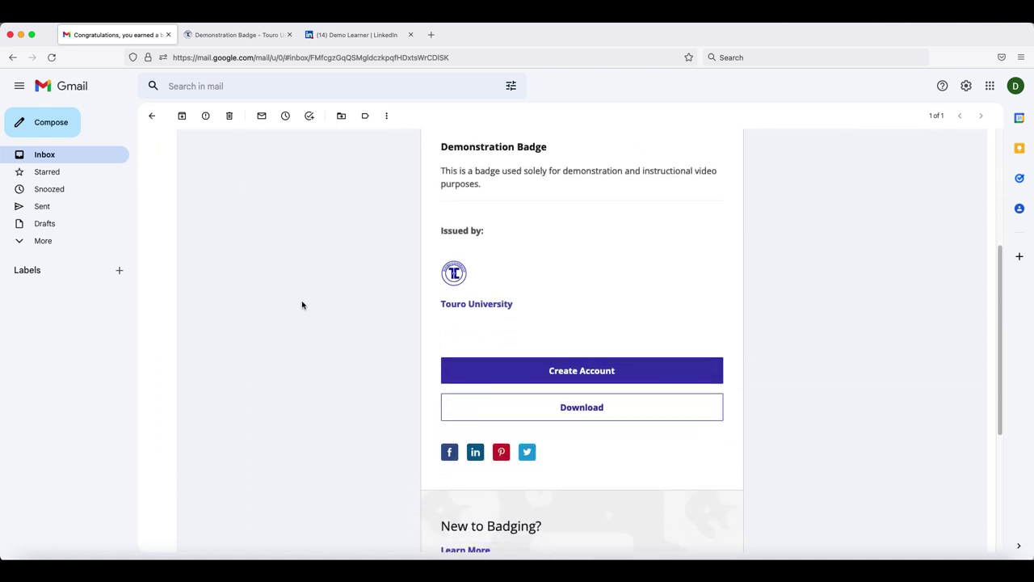
left_click(475, 454)
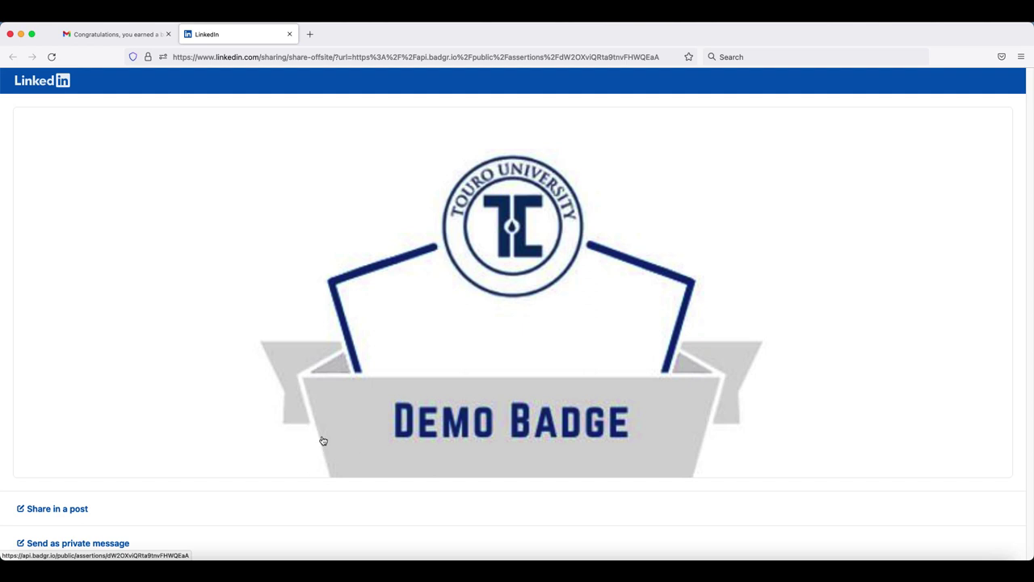
Publish a LinkedIn post of the Demonstration Badge captioned 'Look at what I just earned.'
left_click(68, 510)
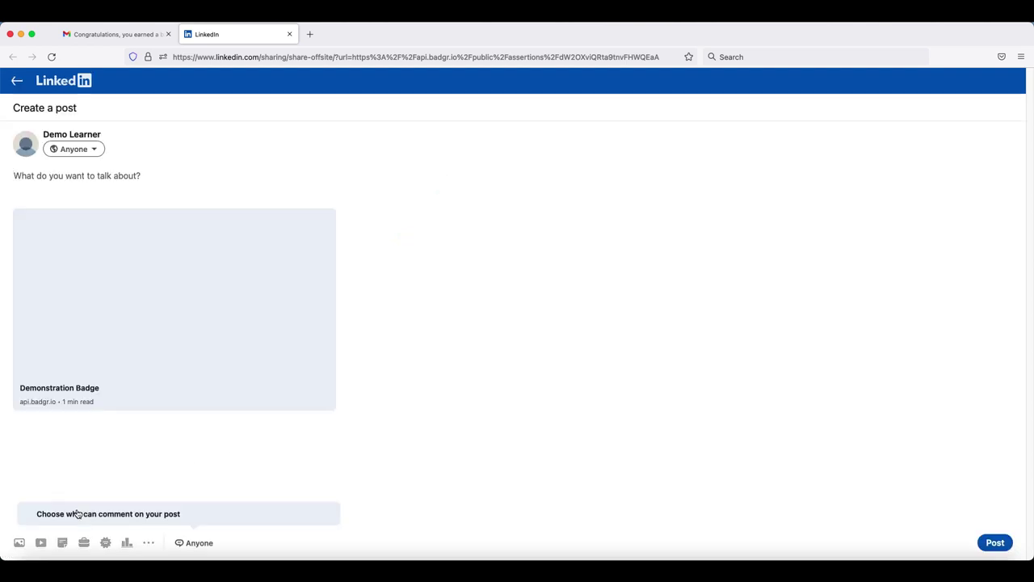
type("Look at")
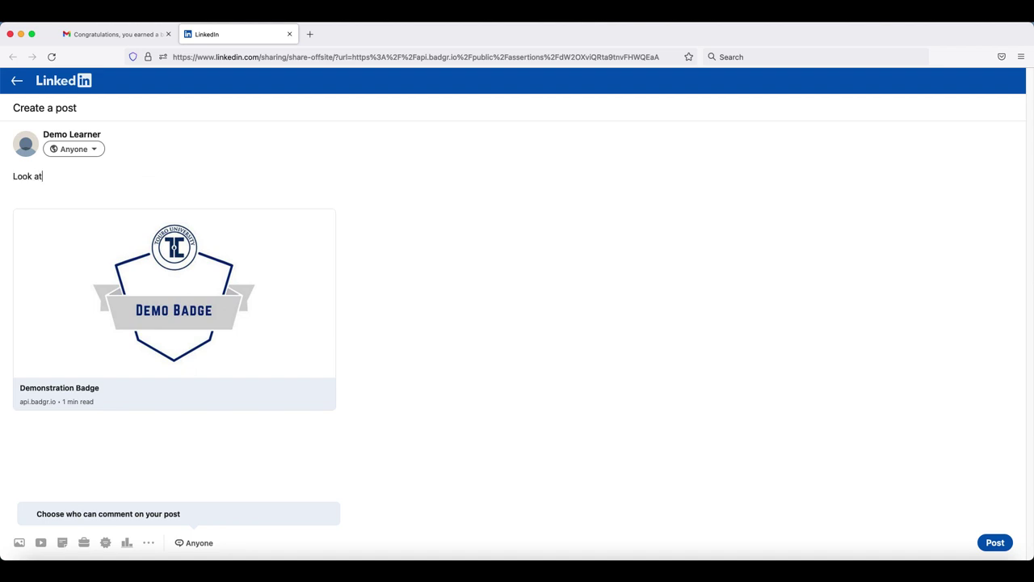
type(" what I just earned.")
left_click(989, 542)
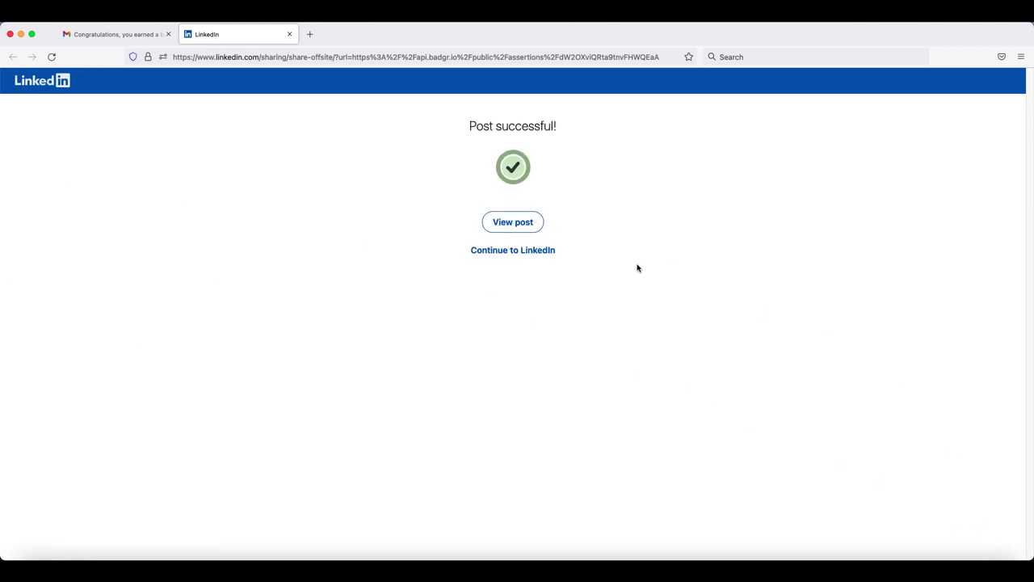
Open the published badge post, then go to the full profile and scroll down it
left_click(519, 227)
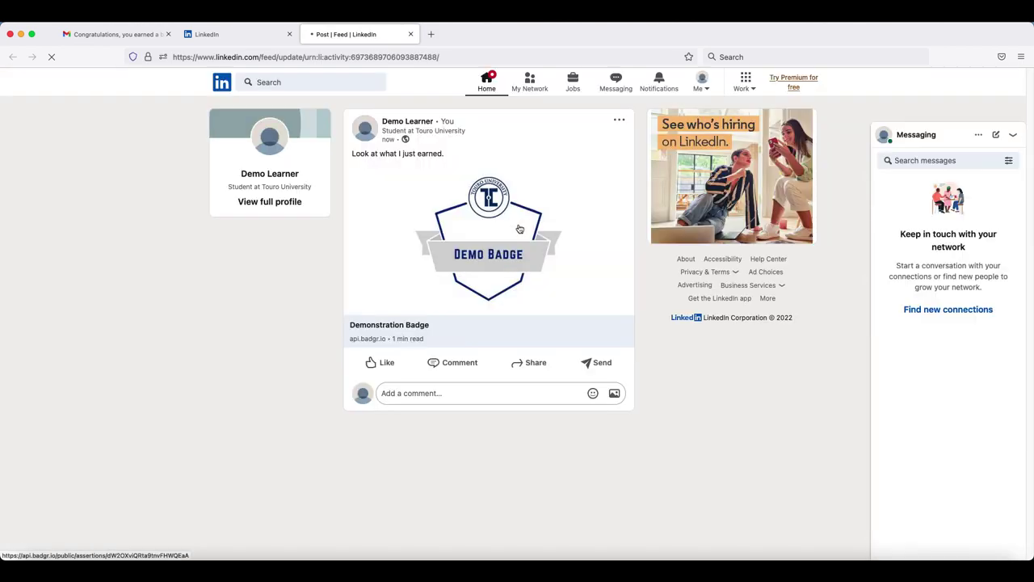
left_click(277, 204)
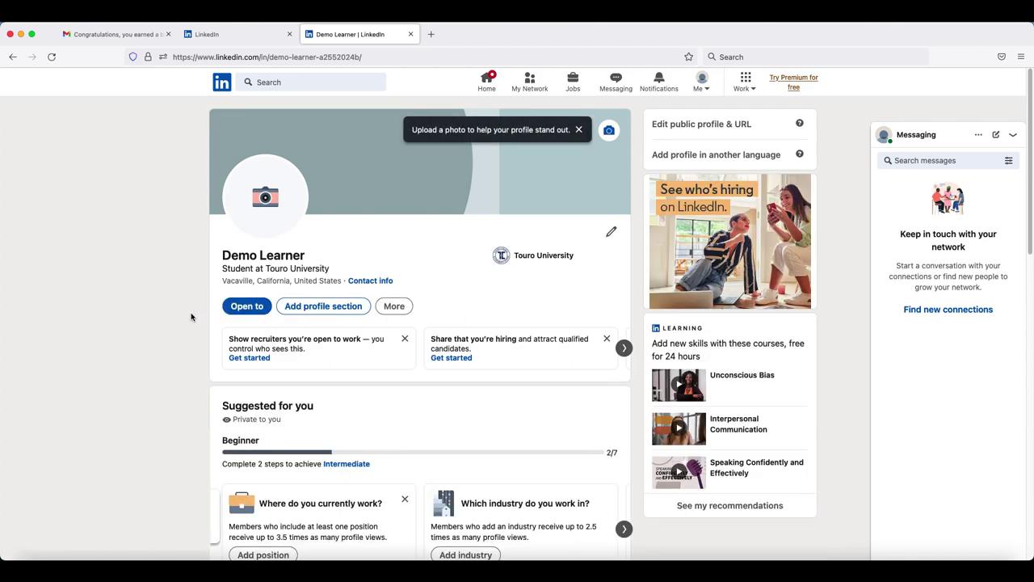
scroll(192, 317, "down", 3)
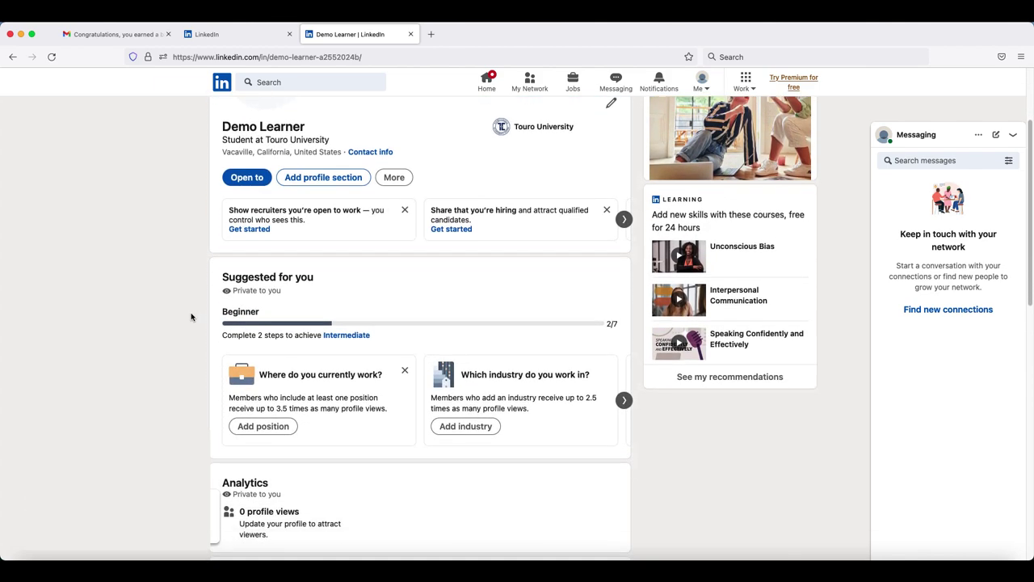
scroll(192, 316, "down", 4)
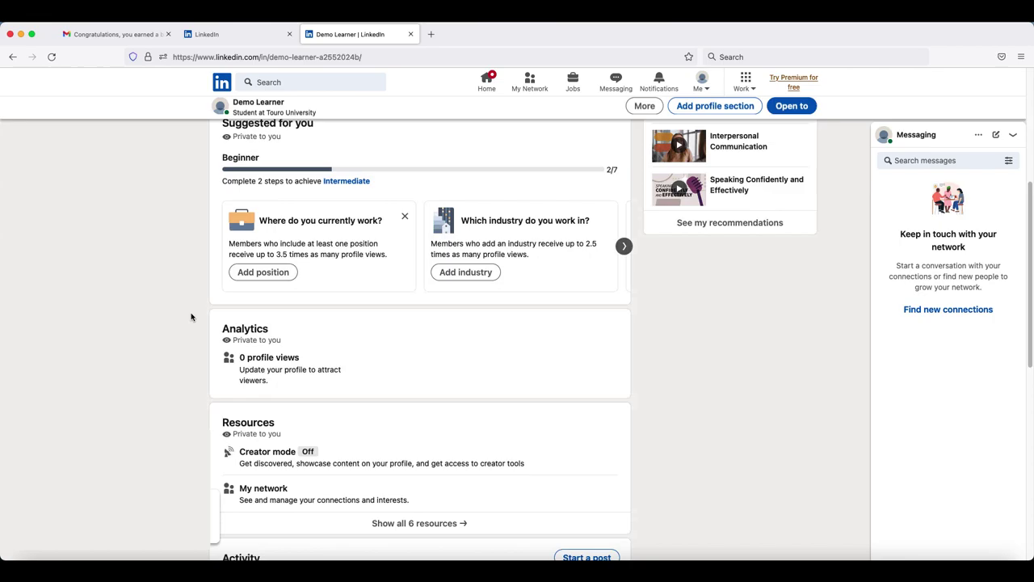
scroll(192, 317, "down", 5)
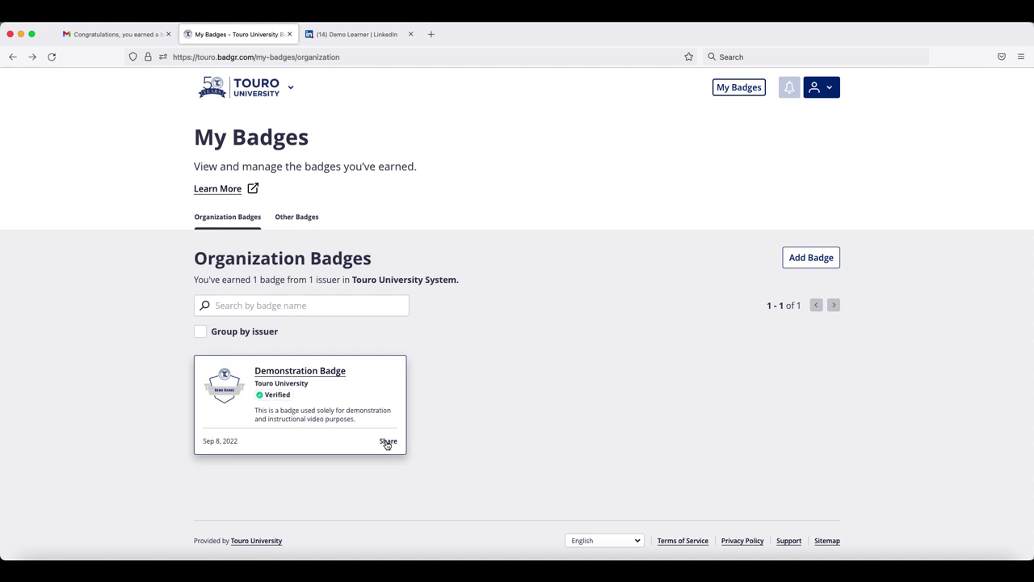
Show the Social sharing options in Badgr's Share Badge dialog for the Demonstration Badge
left_click(329, 374)
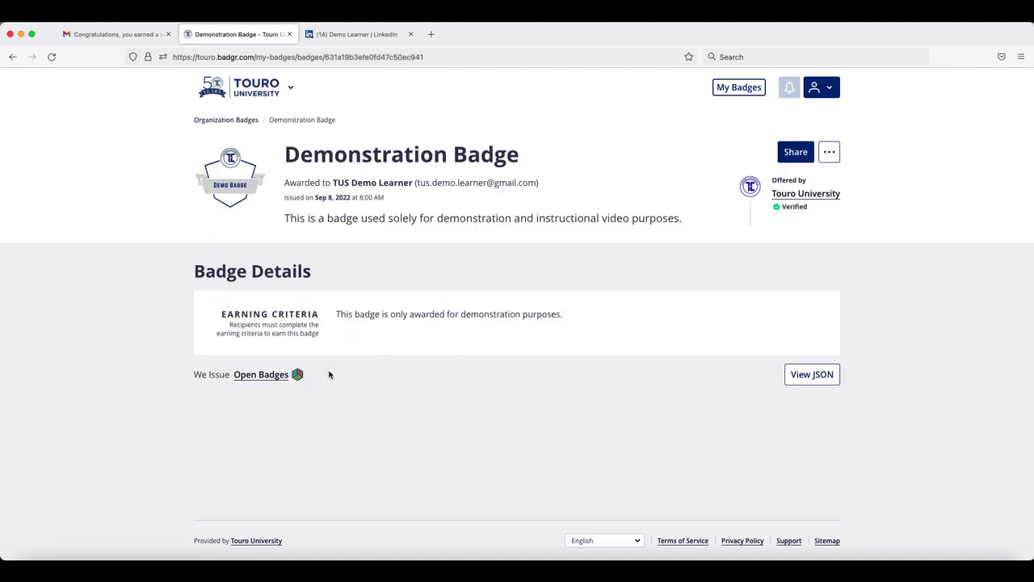
left_click(793, 155)
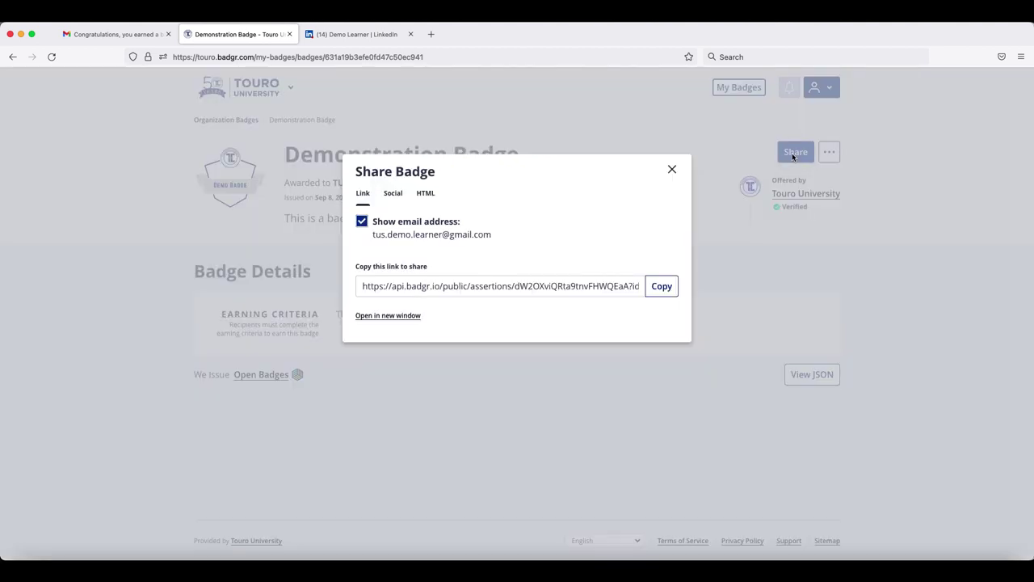
left_click(393, 196)
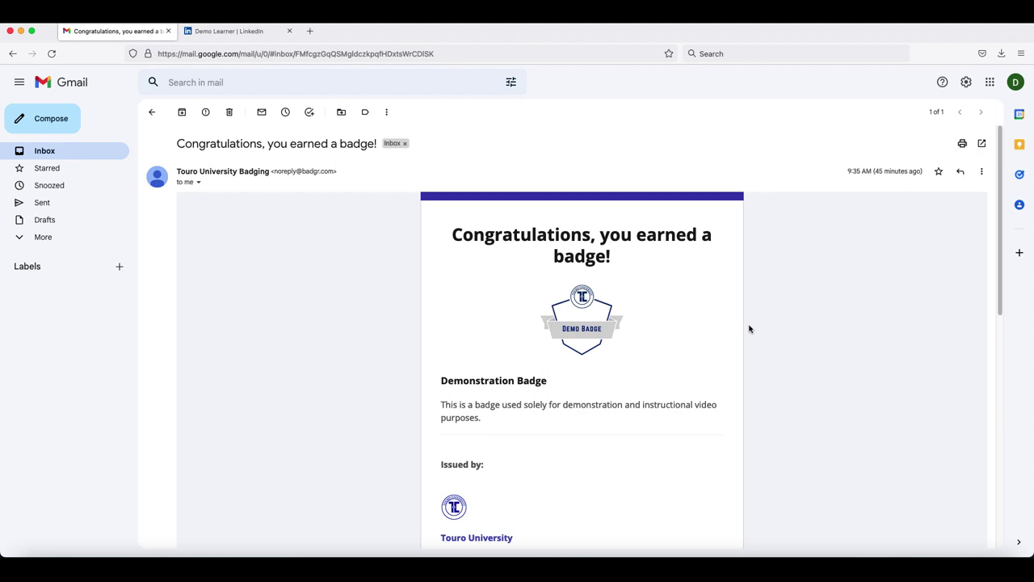
Scroll the badge email down to its Download button
scroll(714, 351, "down", 3)
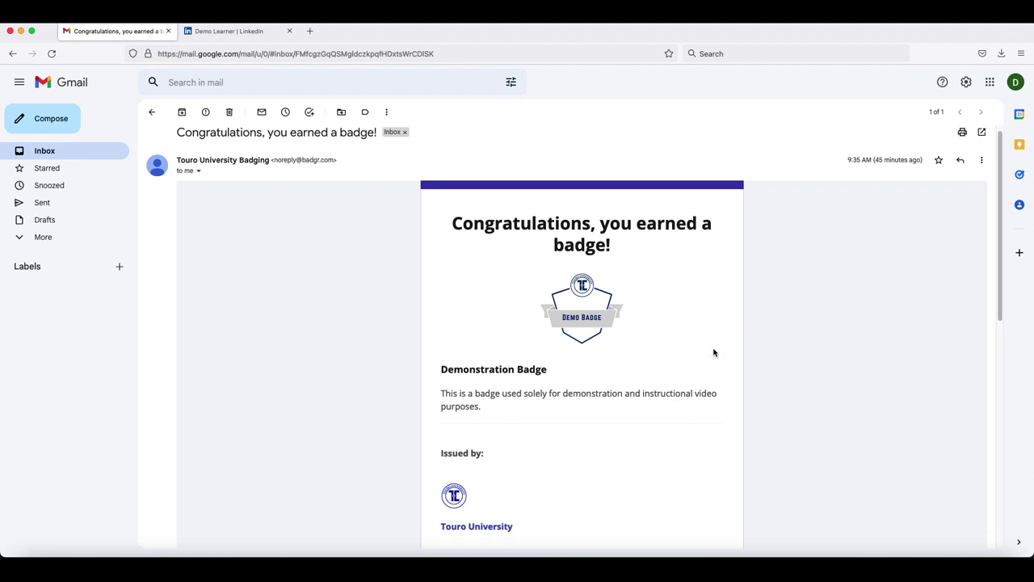
scroll(713, 353, "down", 2)
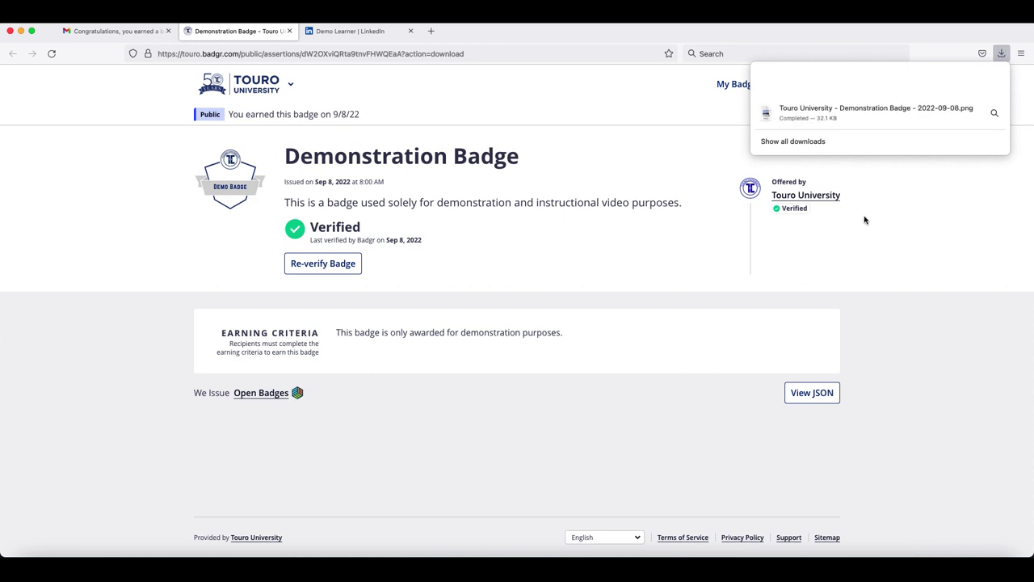
Close the public Demonstration Badge tab with Cmd+W
key("super+w")
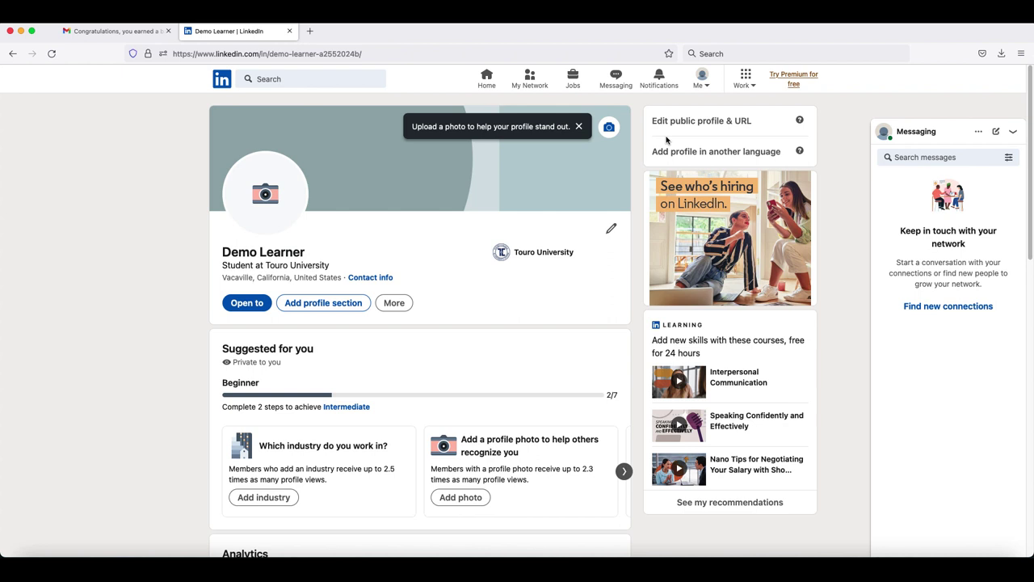
Start a new license or certification named 'Demonstration Badge', issued by Touro University
left_click(334, 305)
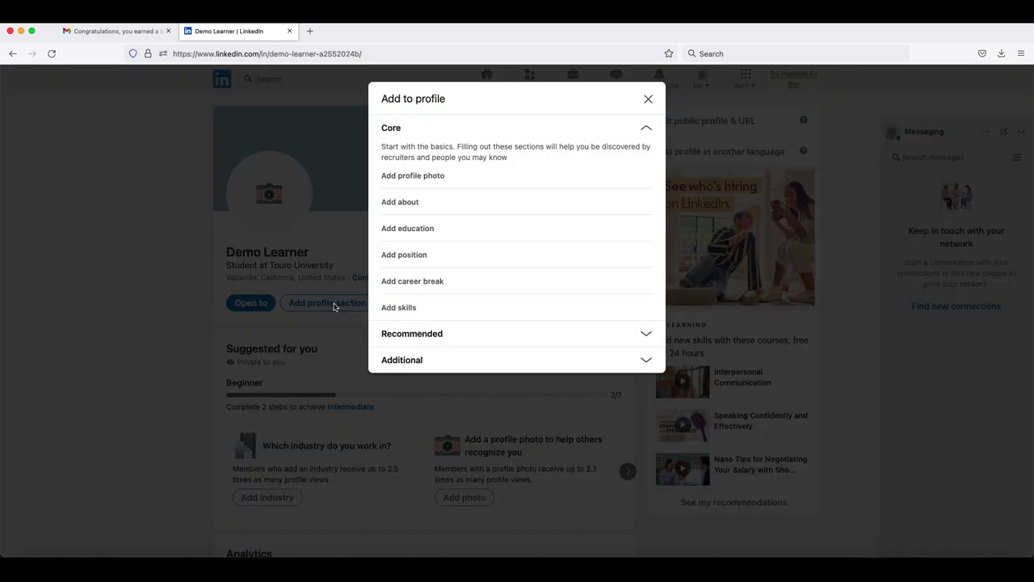
left_click(648, 333)
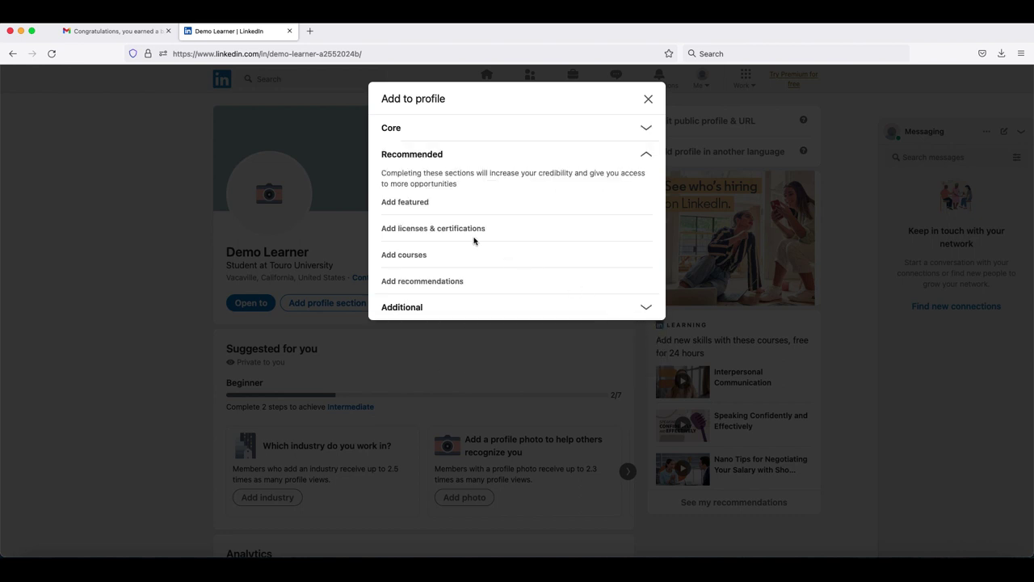
left_click(427, 231)
type("Demo")
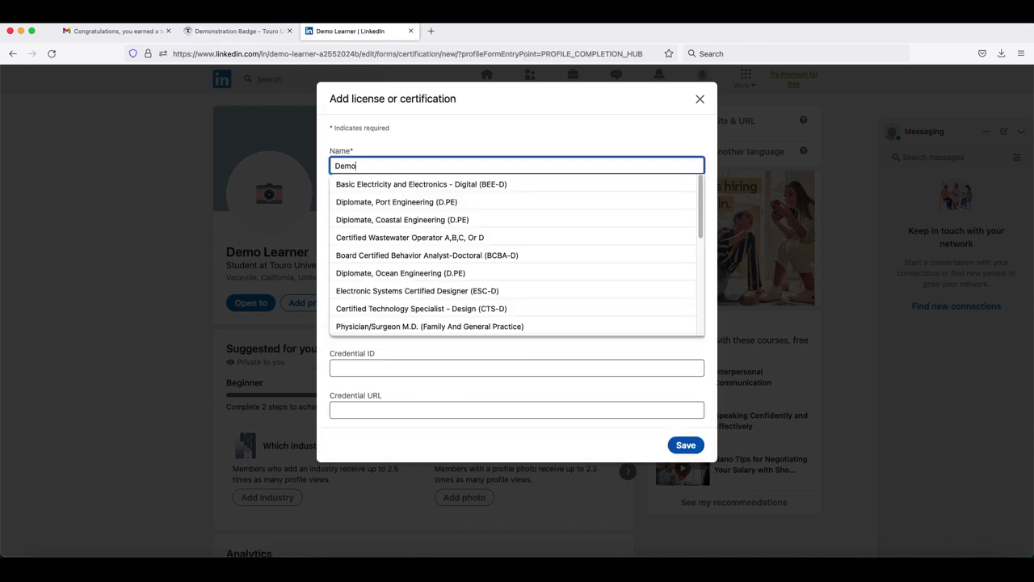
type("nstration")
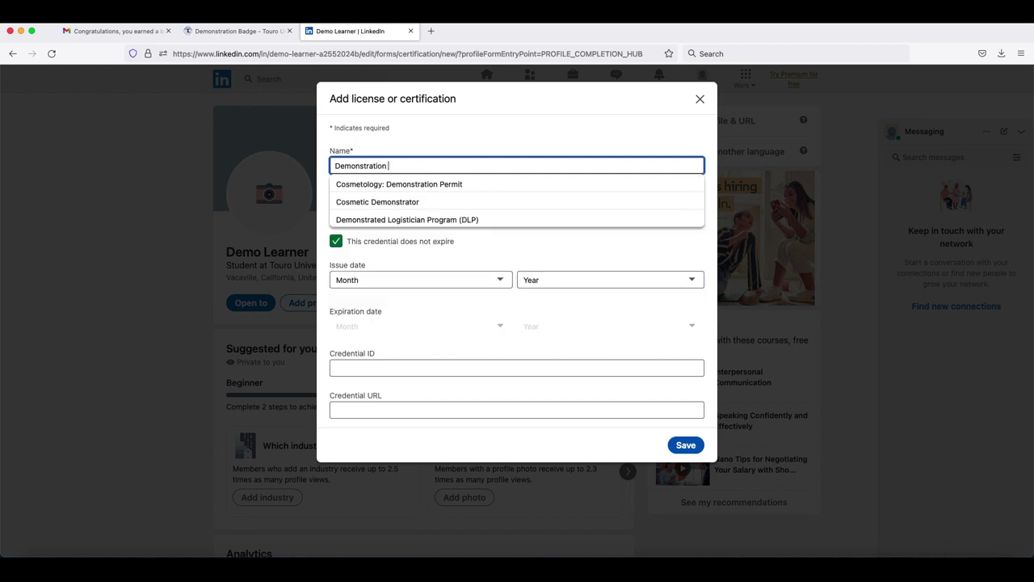
type(" Badge")
key("Tab")
type("To")
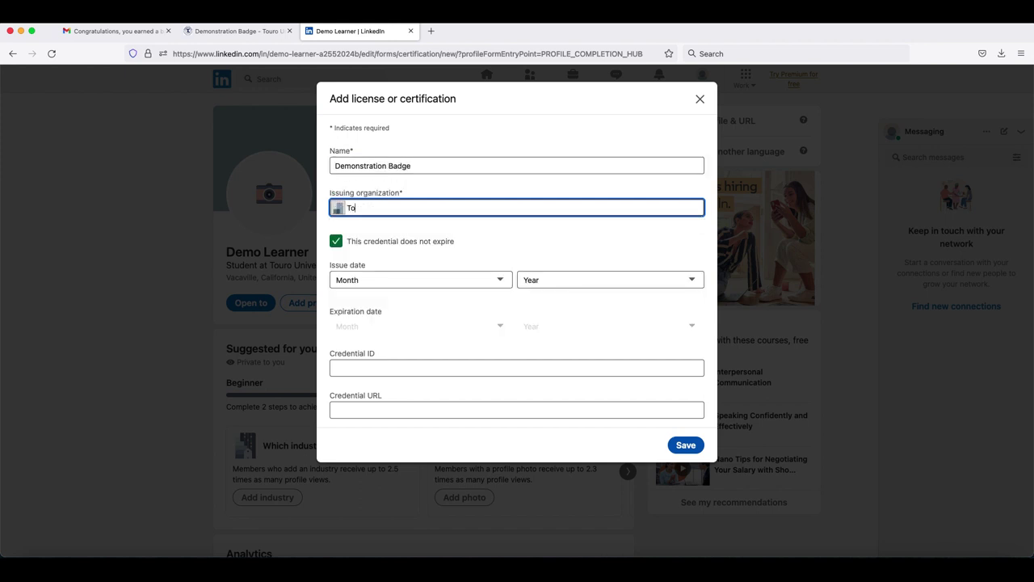
type("ur")
left_click(395, 227)
Set the certification's issue date to September 2022
left_click(420, 280)
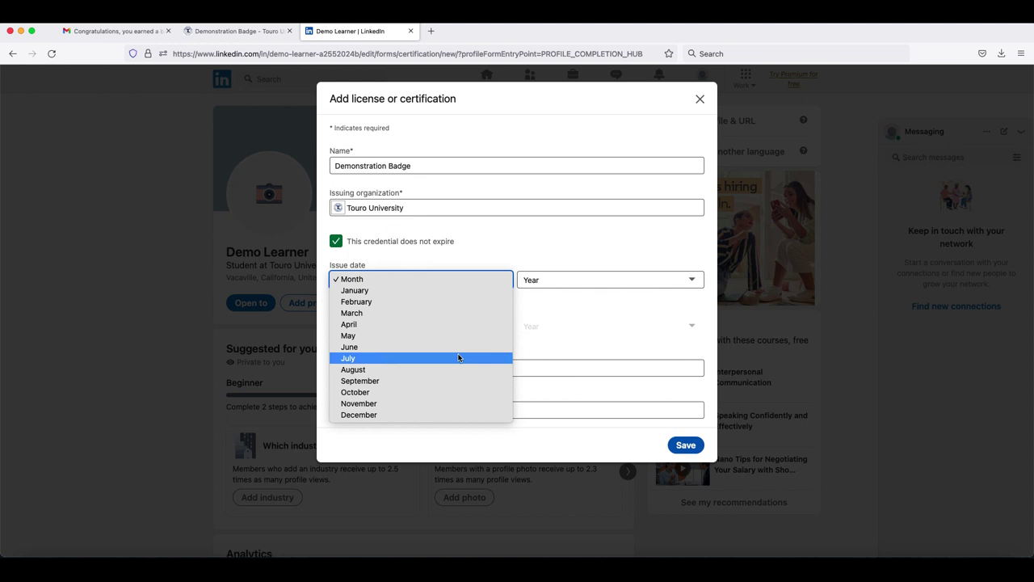
left_click(458, 381)
left_click(617, 279)
left_click(617, 314)
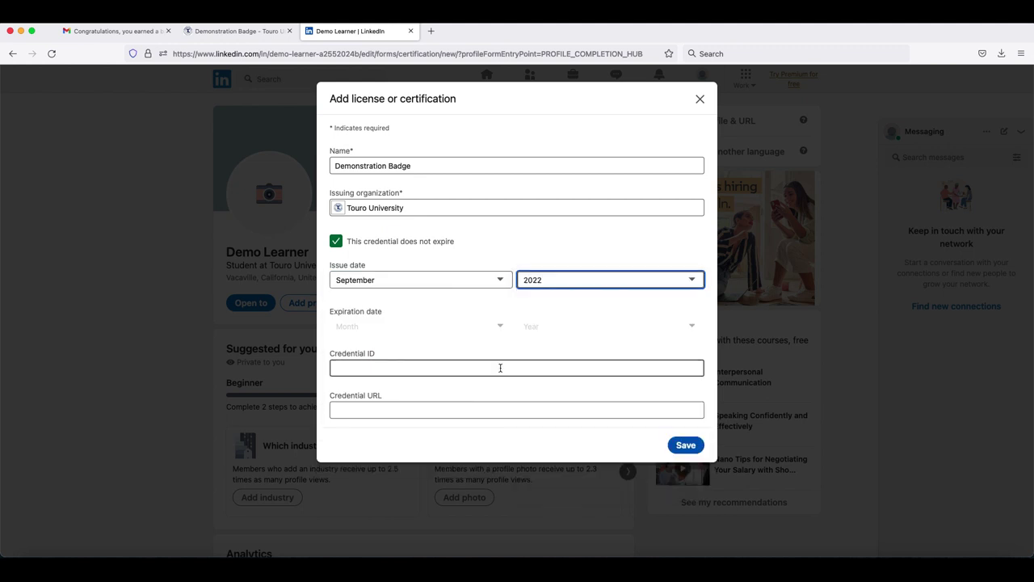
Paste the badge's Badgr page link as the credential URL
left_click(257, 34)
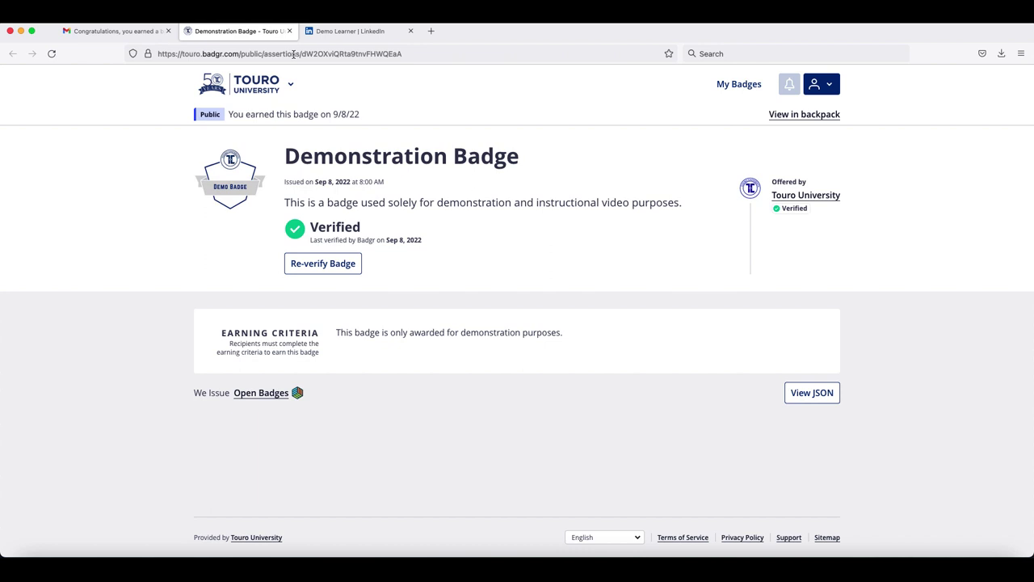
left_click(344, 31)
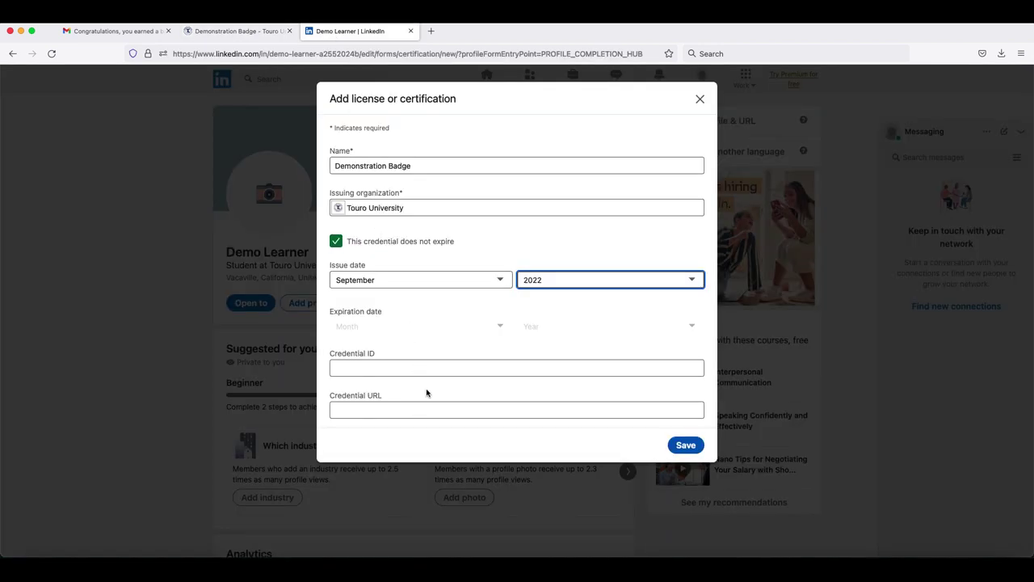
left_click(430, 409)
key("super+v")
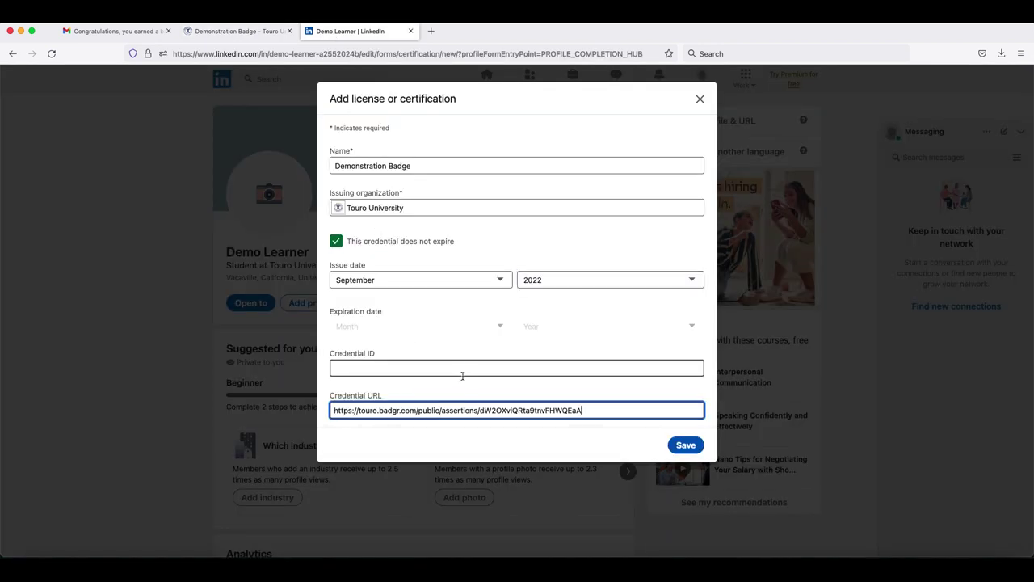
Save the certification and scroll the profile down to Licenses & certifications
left_click(672, 447)
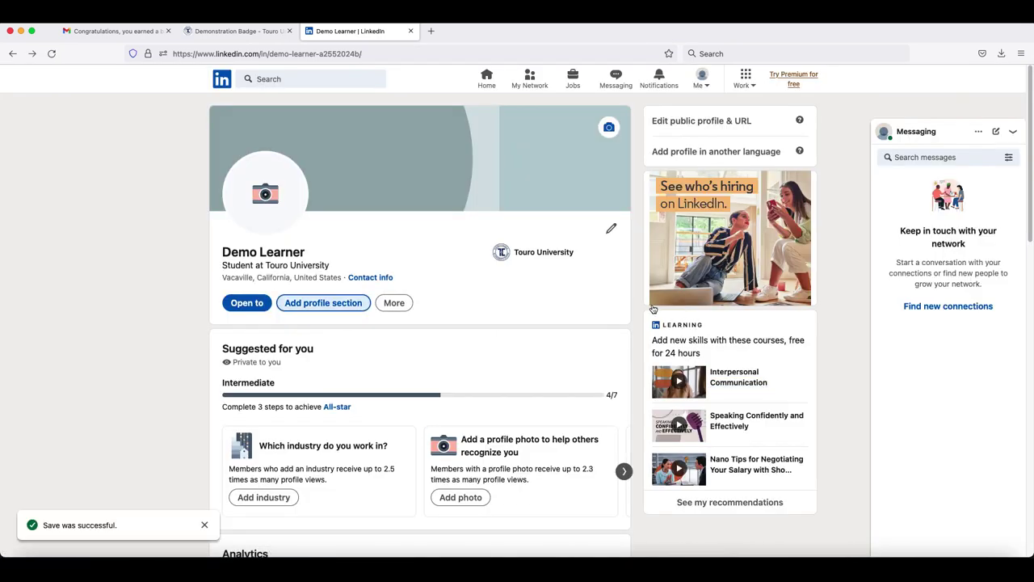
scroll(367, 416, "down", 2)
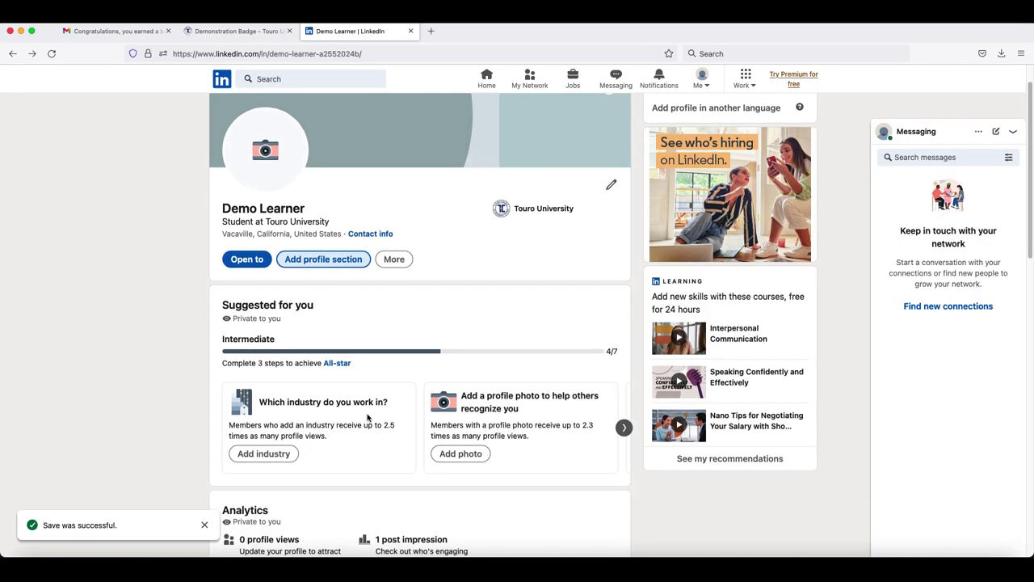
scroll(366, 416, "down", 8)
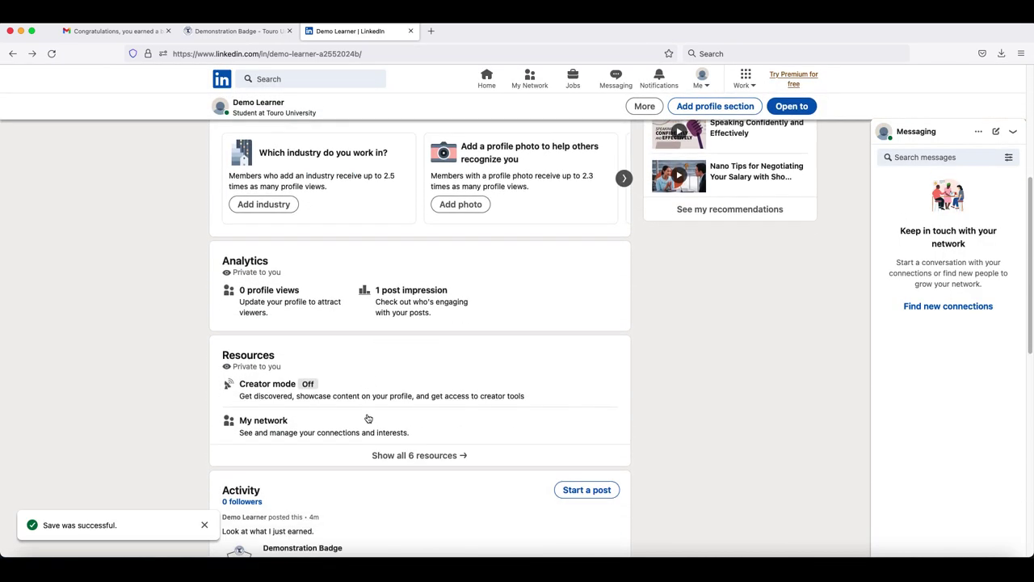
scroll(367, 418, "down", 5)
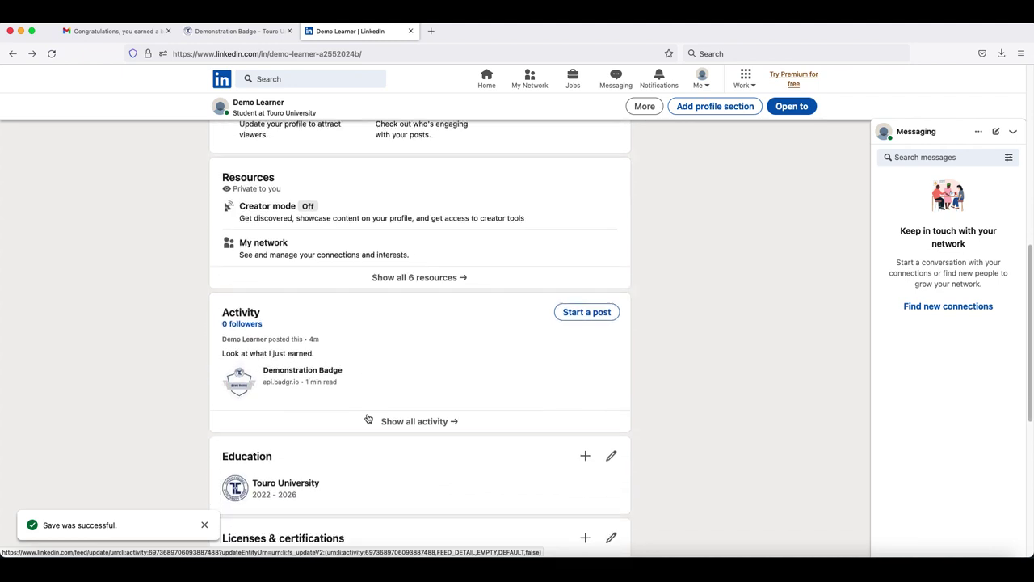
scroll(368, 418, "down", 4)
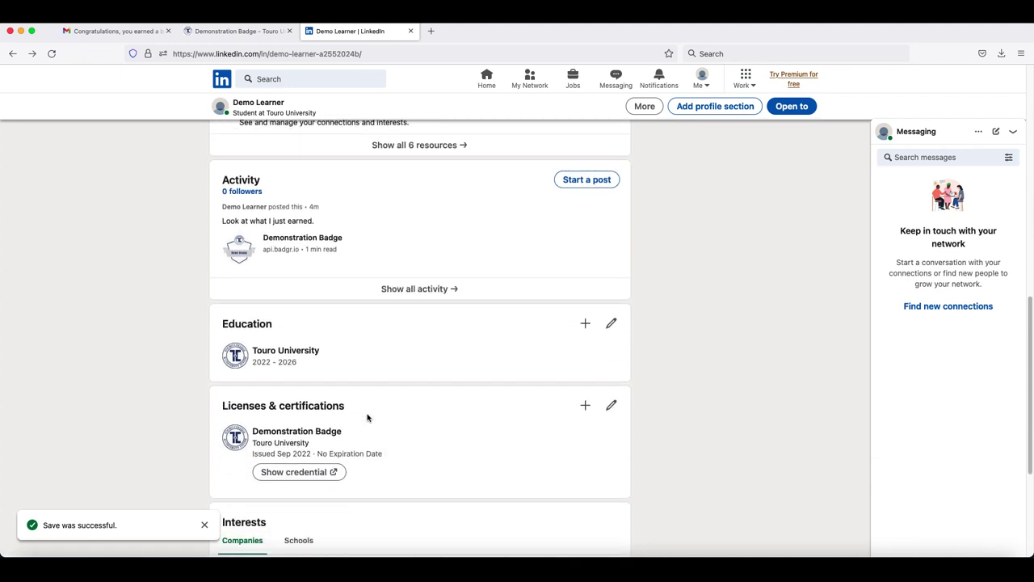
scroll(367, 417, "down", 2)
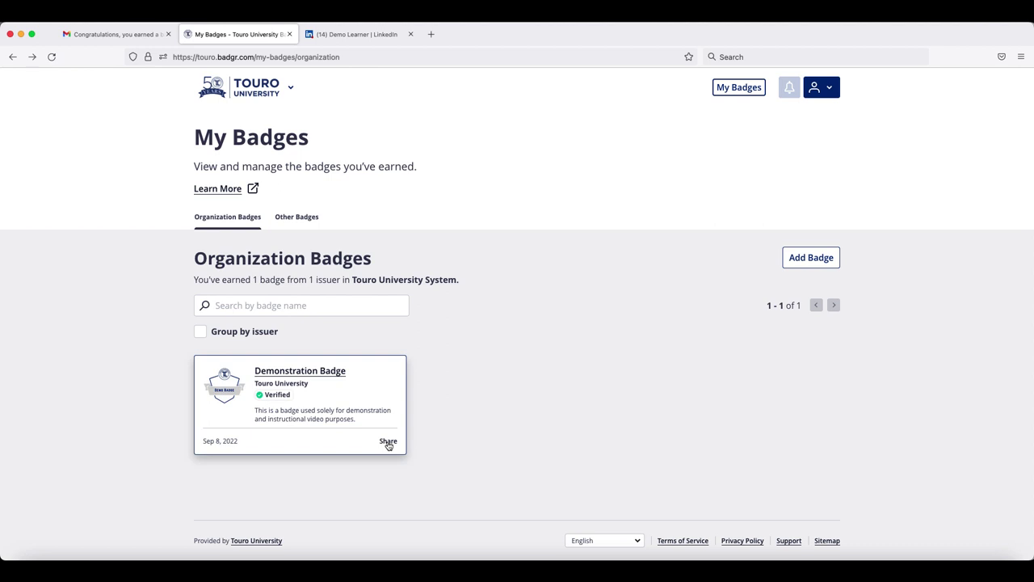
From My Badges, open the Demonstration Badge and bring up its Social share choices
left_click(331, 377)
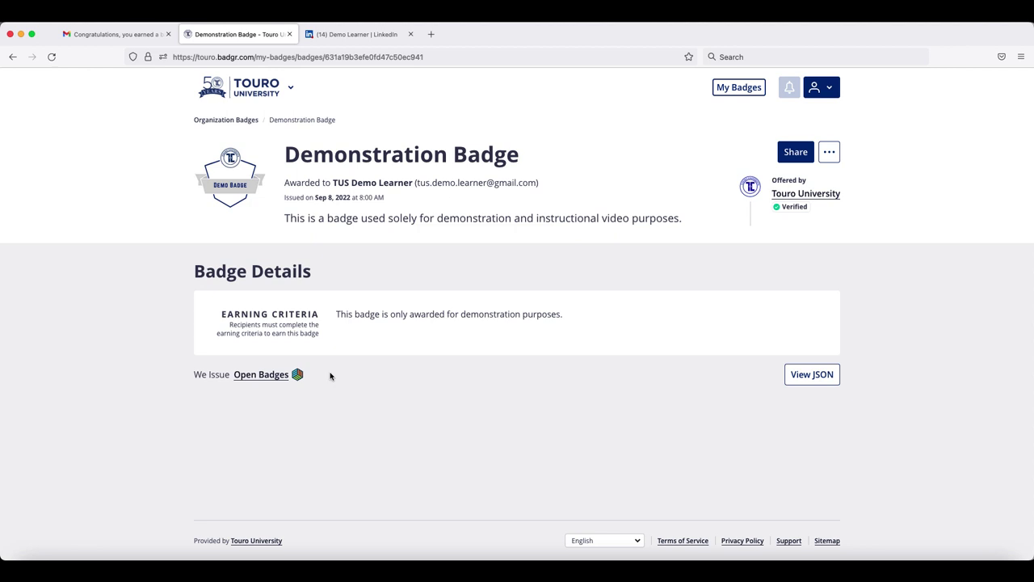
left_click(792, 155)
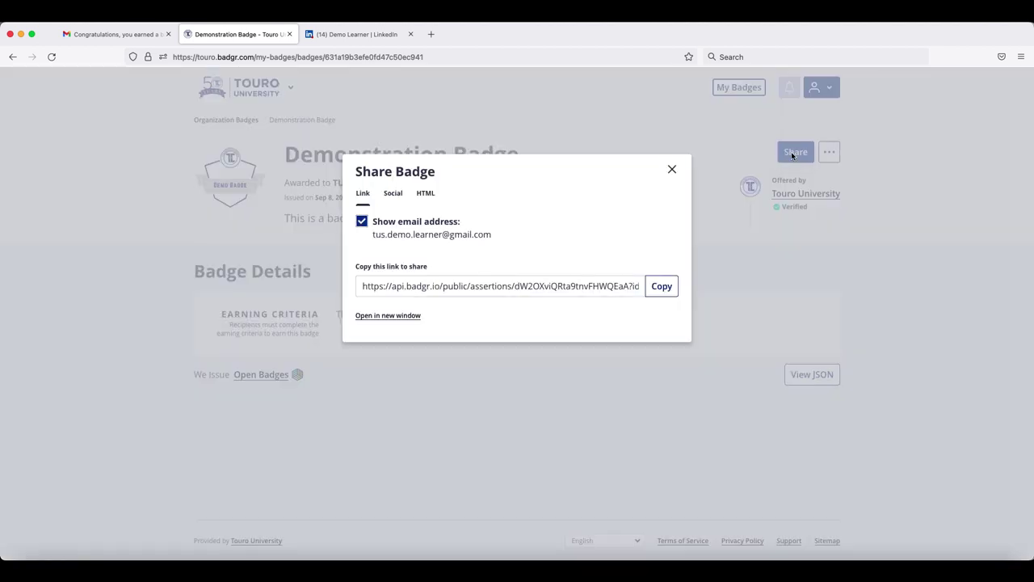
left_click(393, 195)
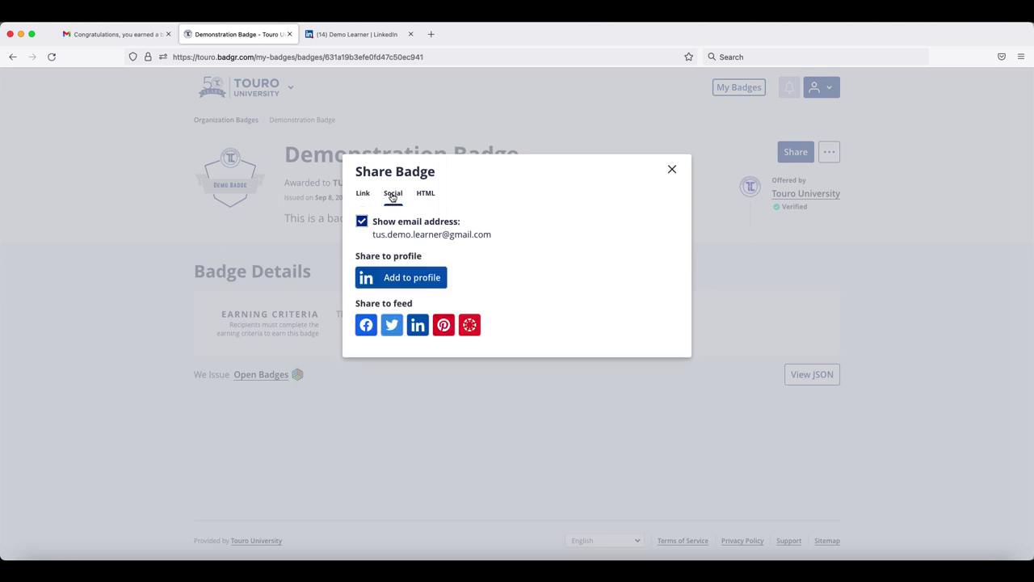